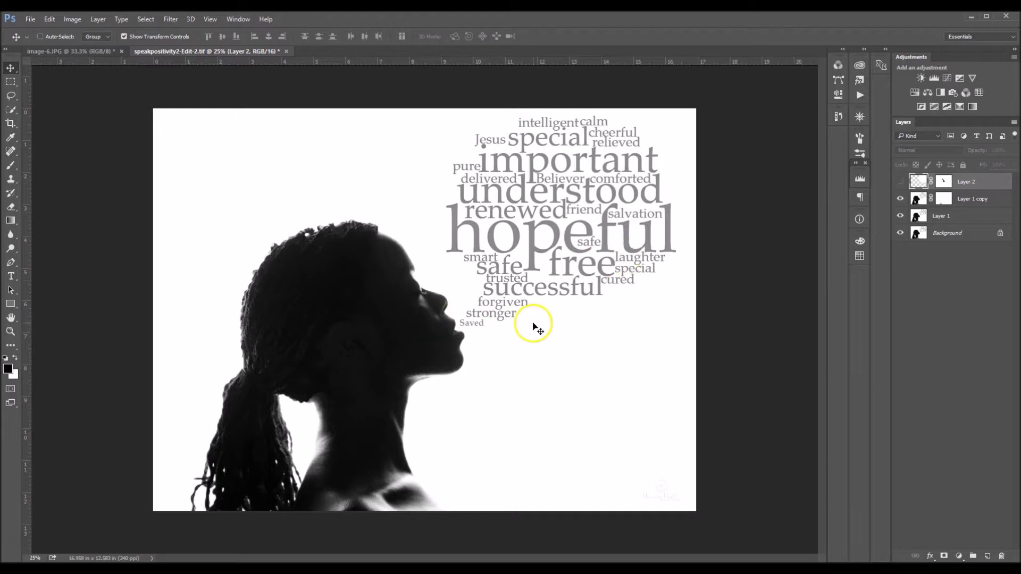
Turn off Layer 2's visibility so only the woman's silhouette shows on the white canvas.
click(900, 182)
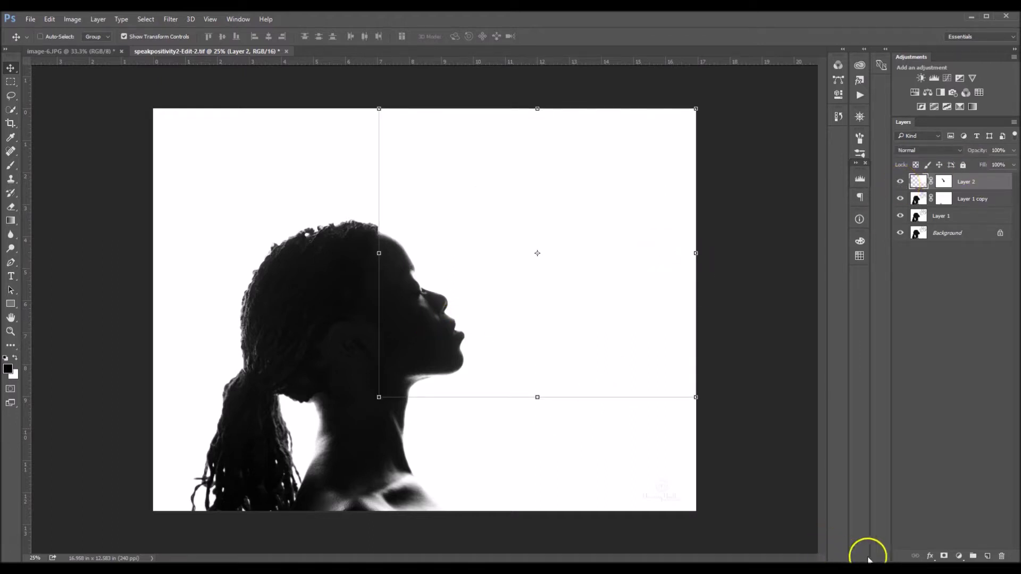
click(900, 181)
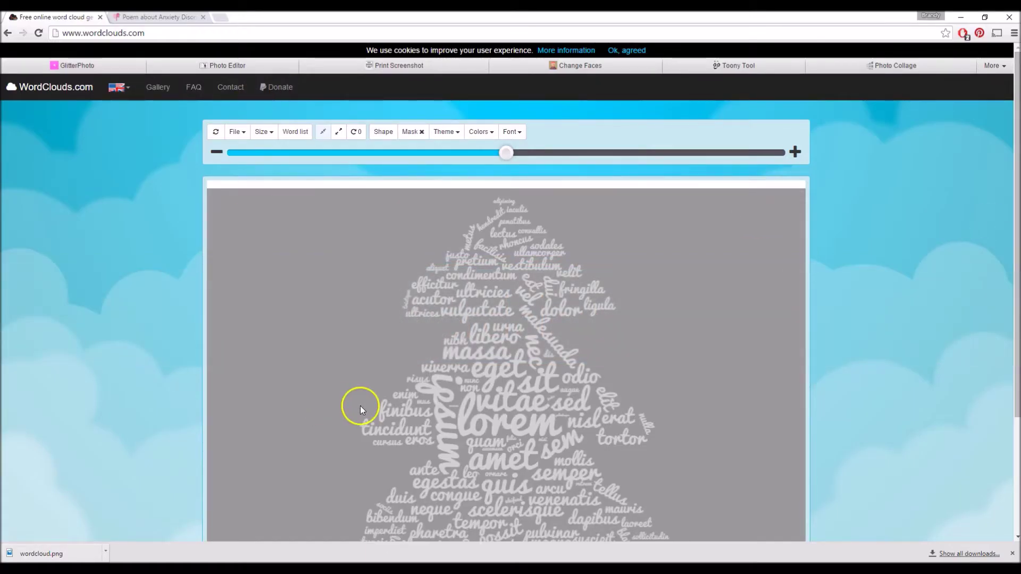
Select and deselect 'erat' in the sample cloud, then switch to the Mysterious Pain poem tab.
mouse_move(1013, 175)
mouse_down()
mouse_move(1013, 193)
mouse_move(1013, 176)
mouse_up()
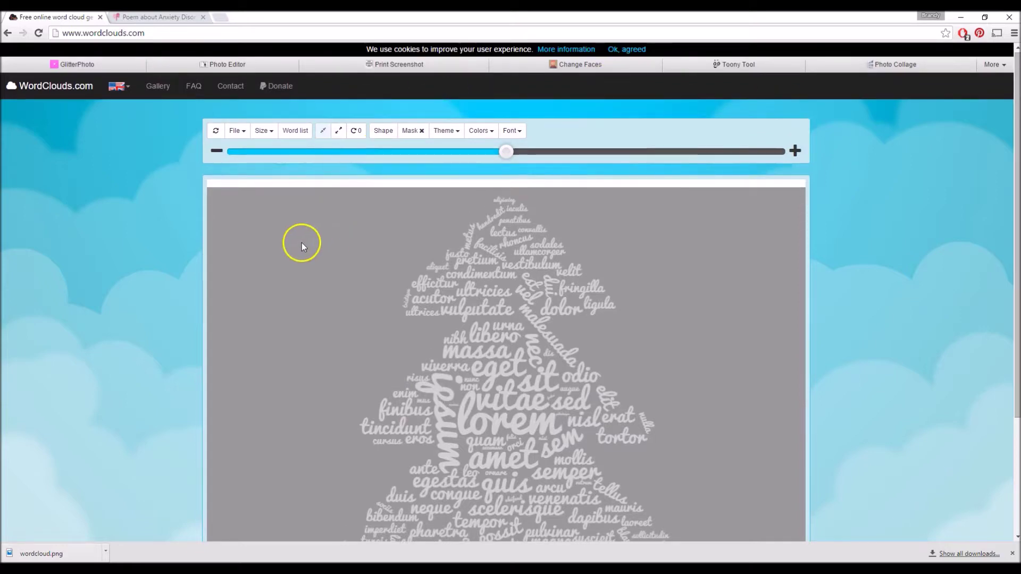
click(616, 417)
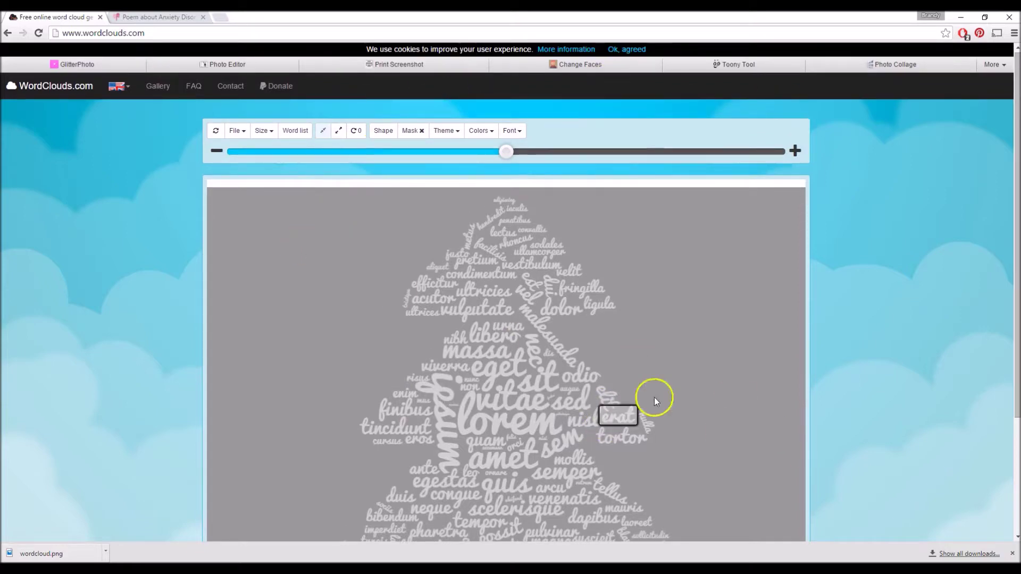
click(674, 240)
key(ctrl+Tab)
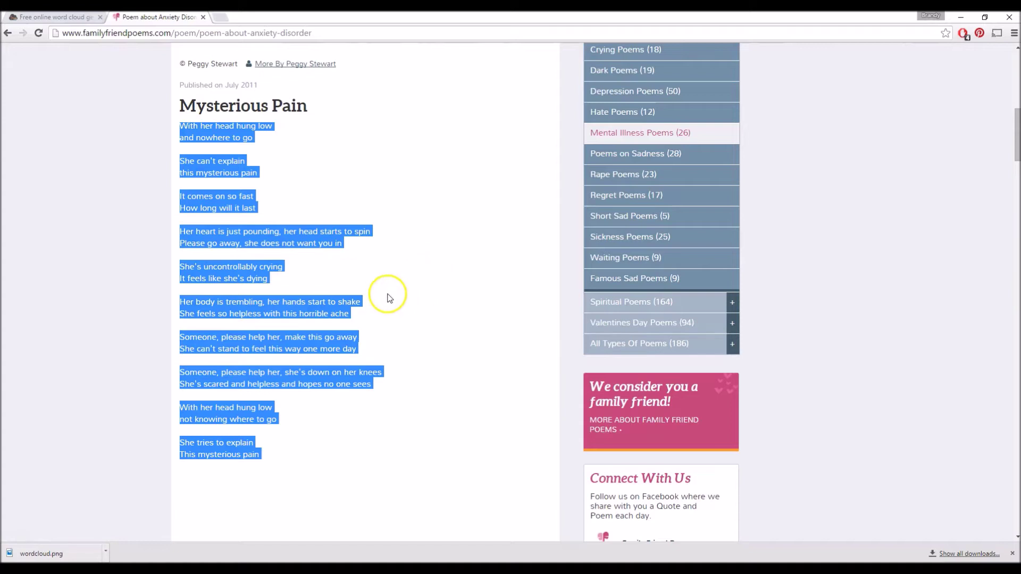
Copy the Mysterious Pain poem from its first to last line, then return to WordClouds.com.
right_click(288, 312)
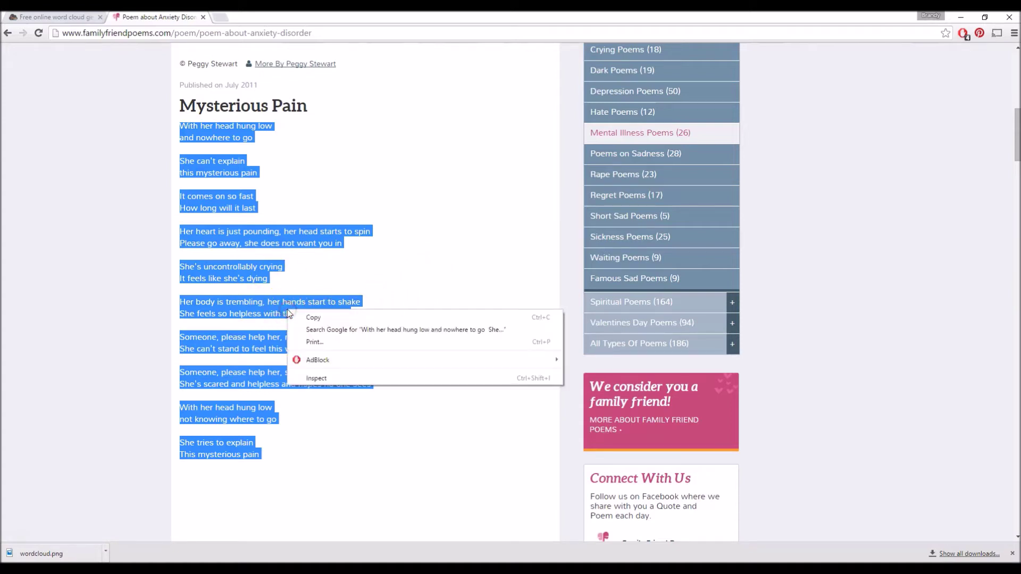
click(326, 319)
click(421, 228)
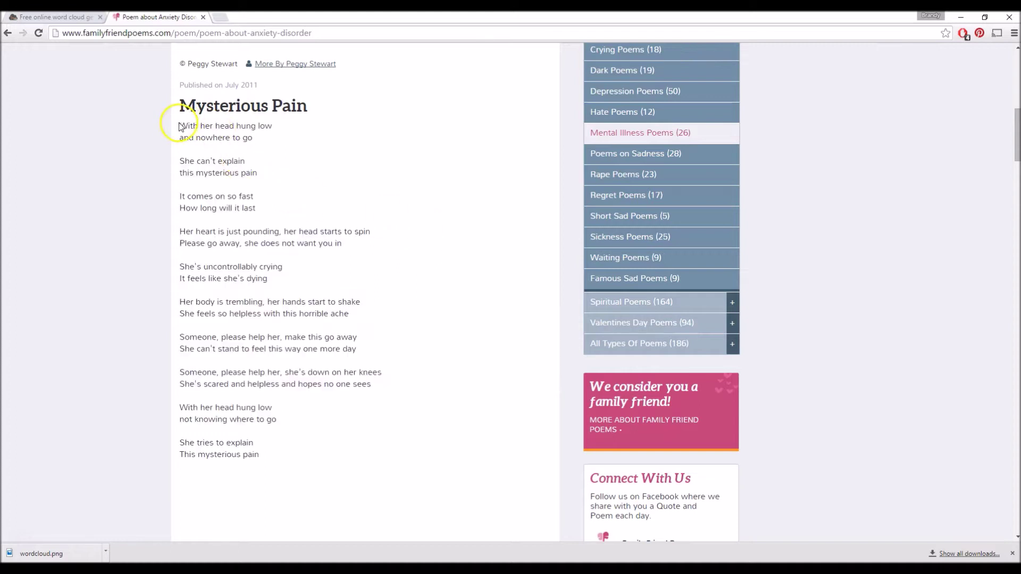
drag(180, 127, 424, 456)
right_click(347, 378)
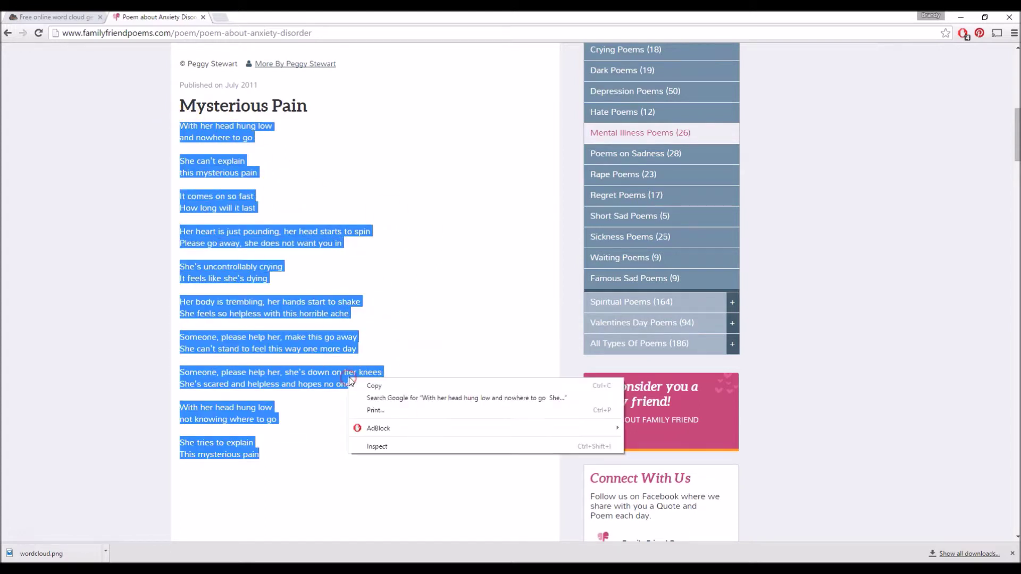
click(385, 387)
click(91, 17)
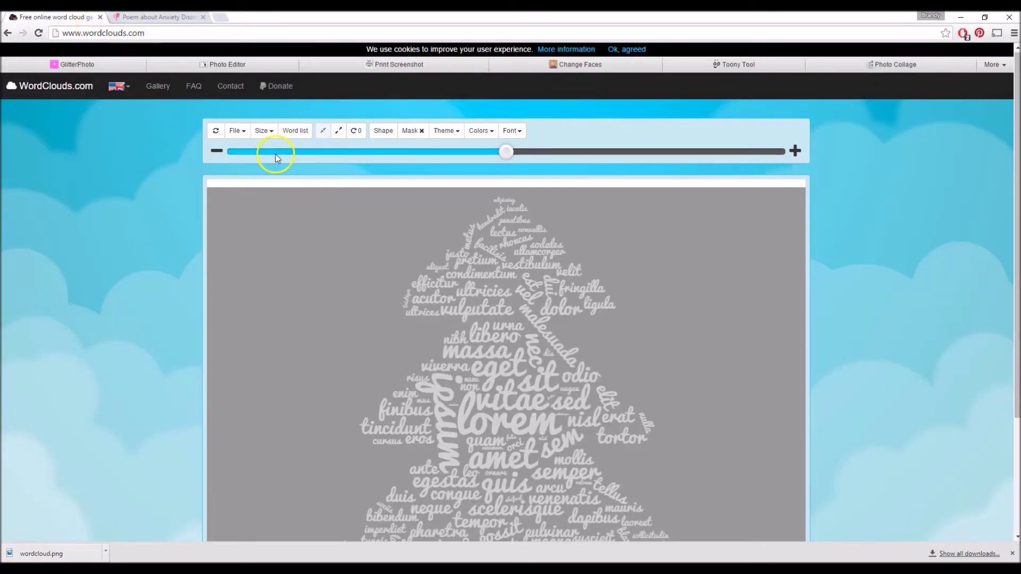
Paste the poem as plain text in the Word list, delete the source lines, and apply.
click(296, 133)
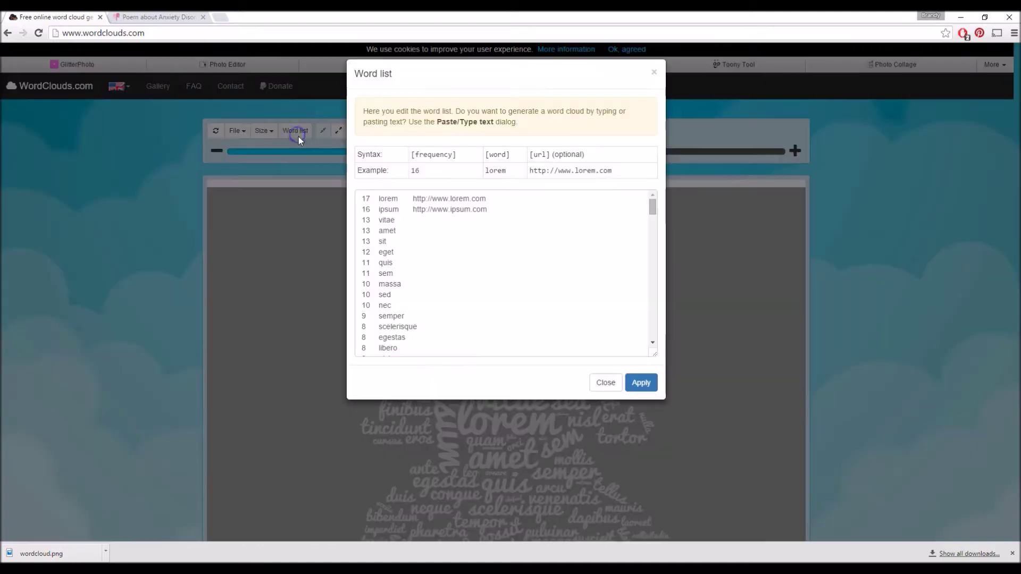
click(473, 122)
right_click(389, 134)
click(429, 196)
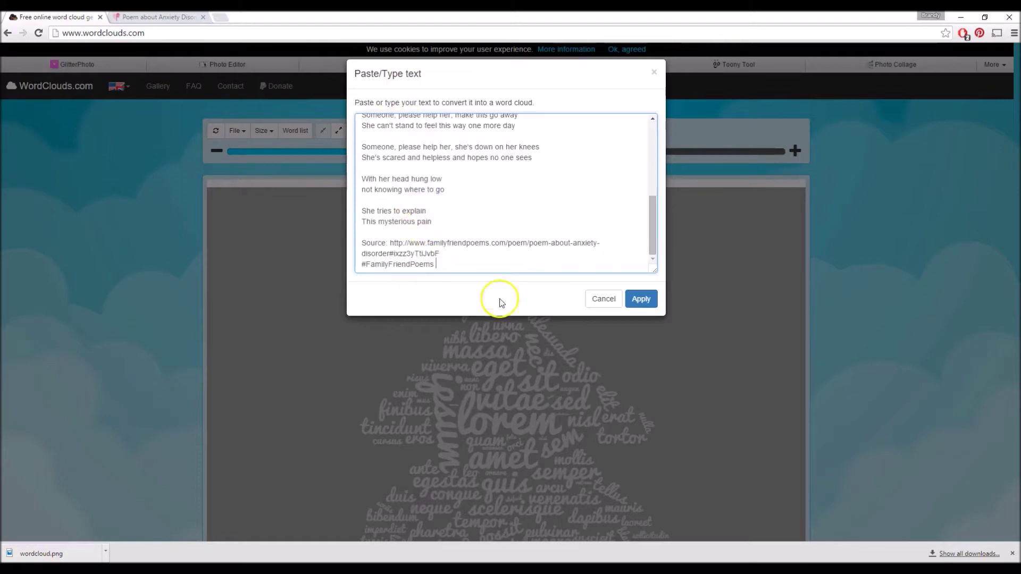
drag(363, 242, 494, 303)
key(BackSpace)
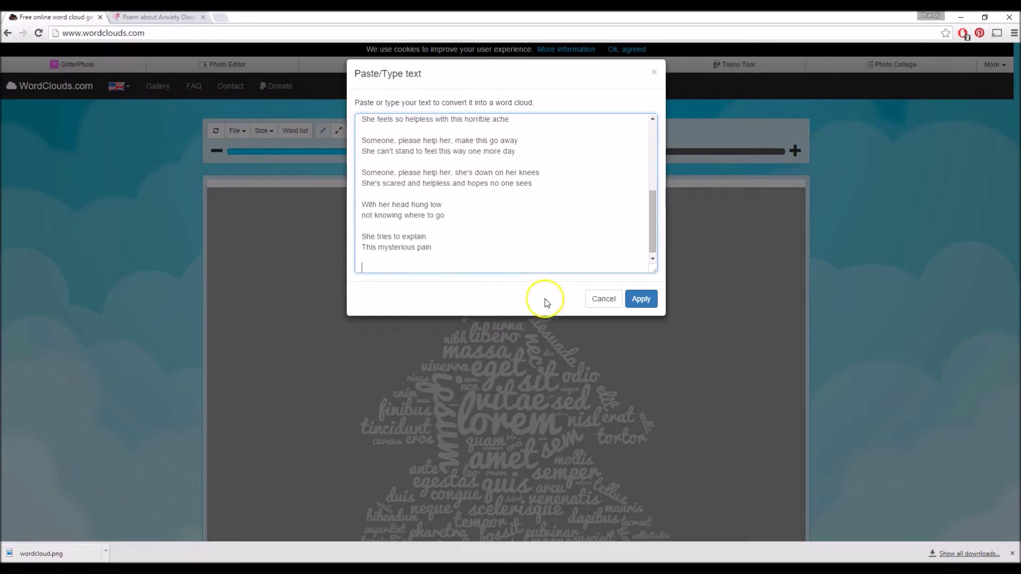
click(955, 184)
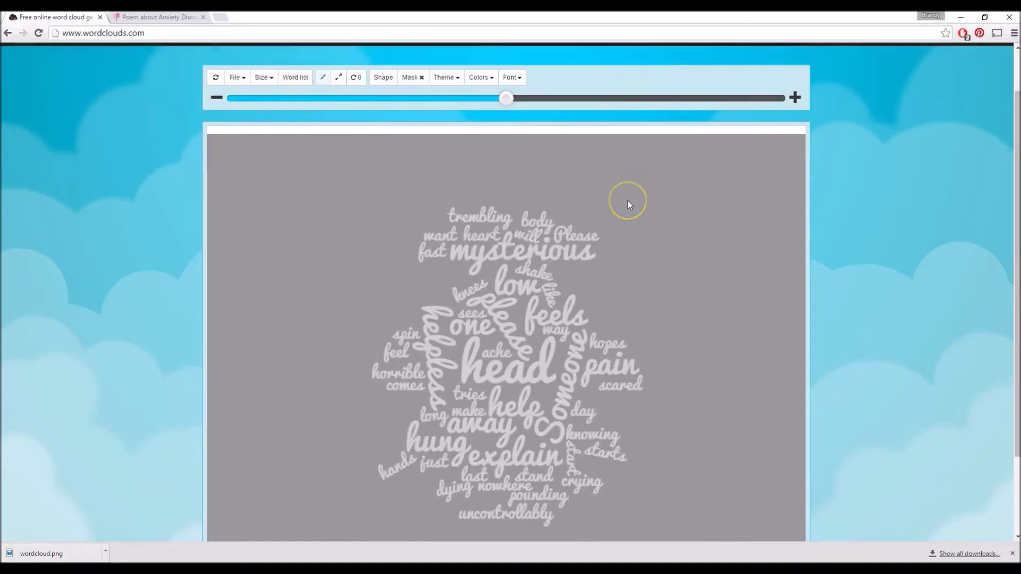
Replace the tree outline with the speech-bubble shape from the Shapes grid.
scroll(628, 201, down, 1)
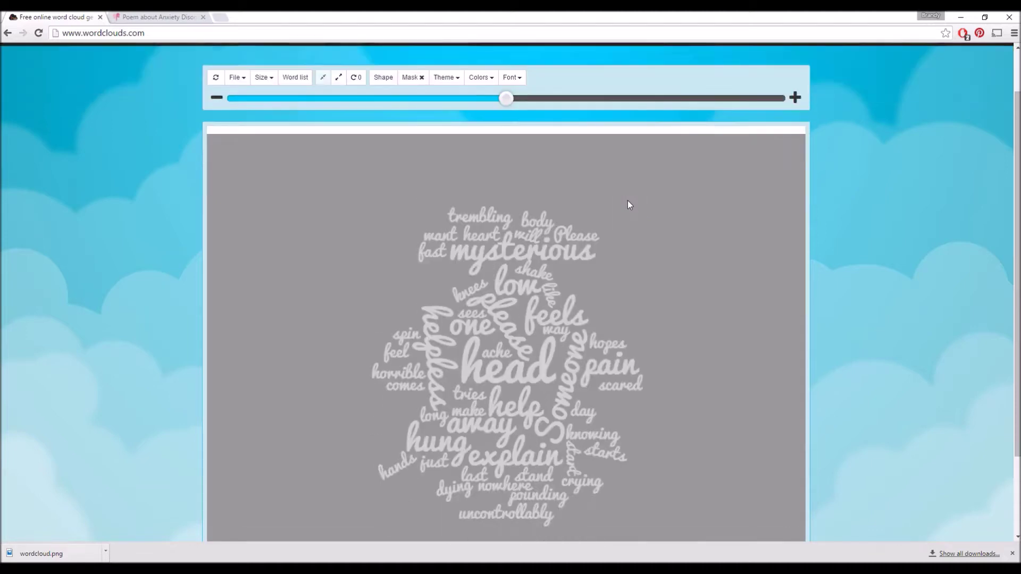
click(384, 77)
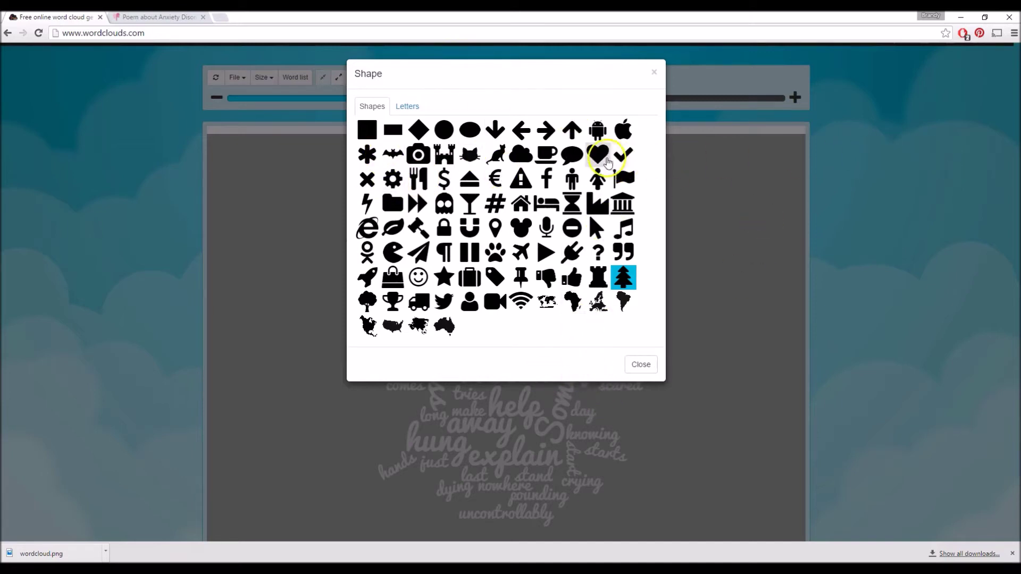
click(575, 158)
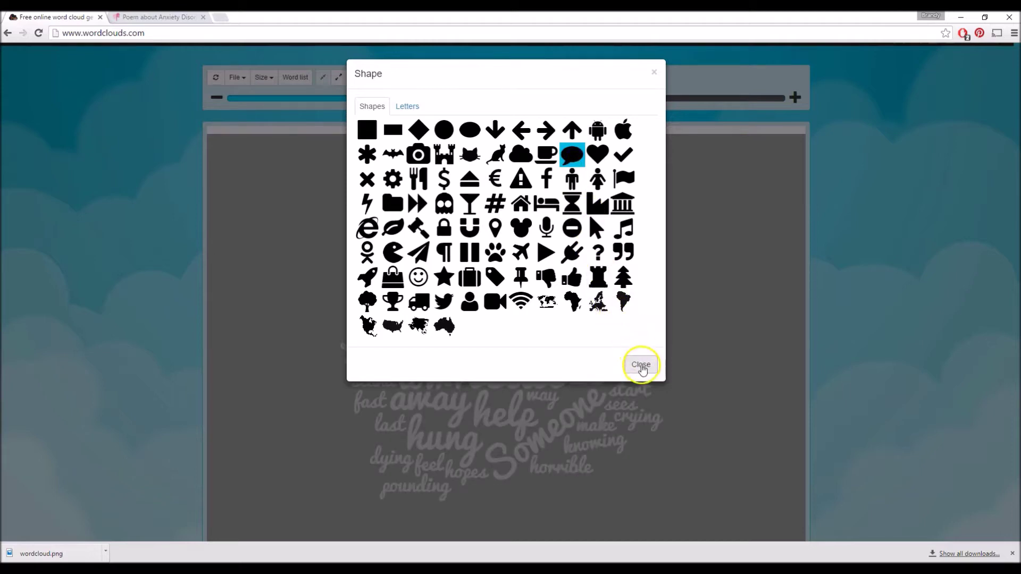
click(641, 365)
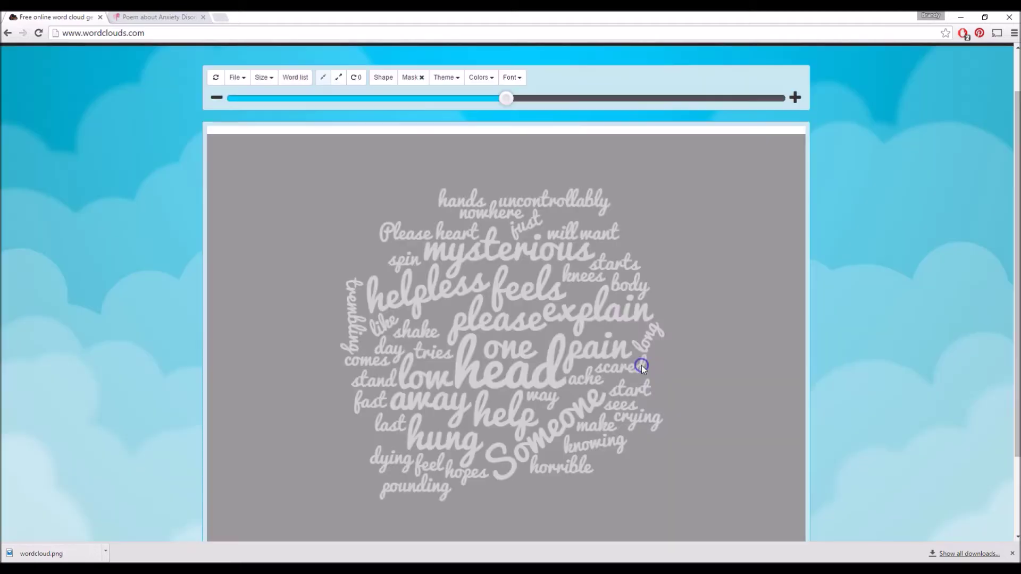
Set a white background and black cloud words in Colors, then apply.
click(478, 79)
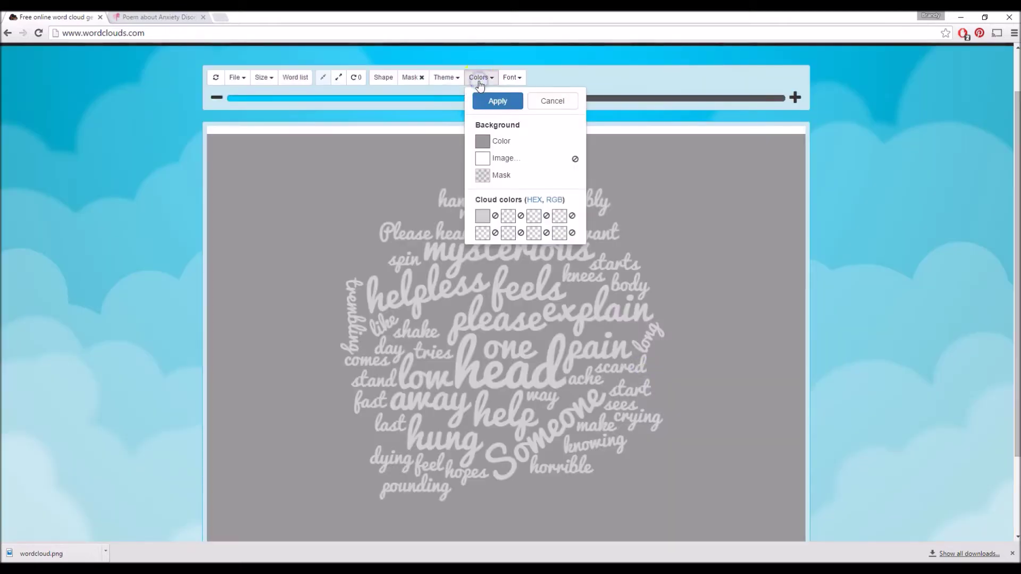
click(483, 142)
drag(481, 187, 473, 151)
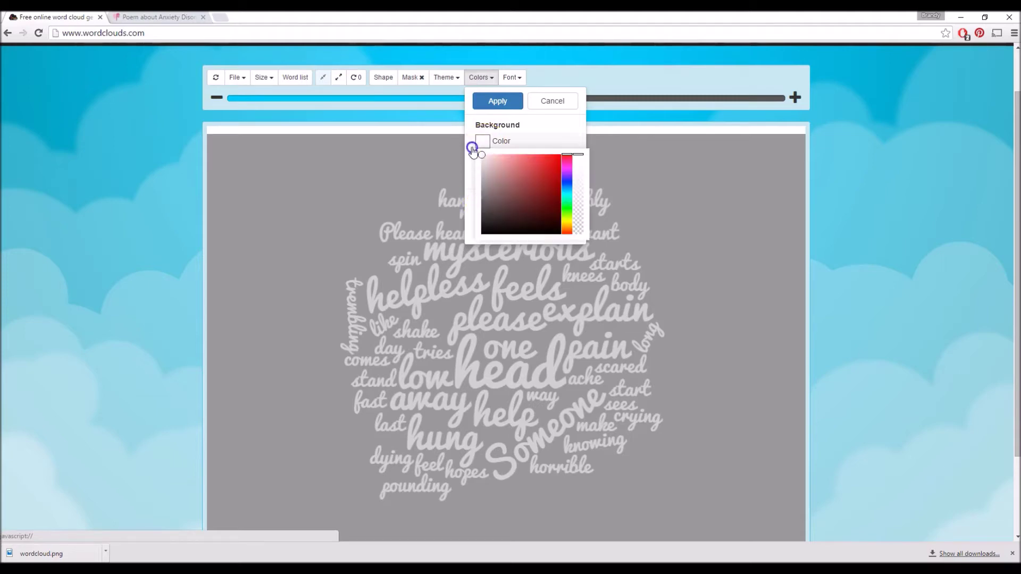
click(550, 121)
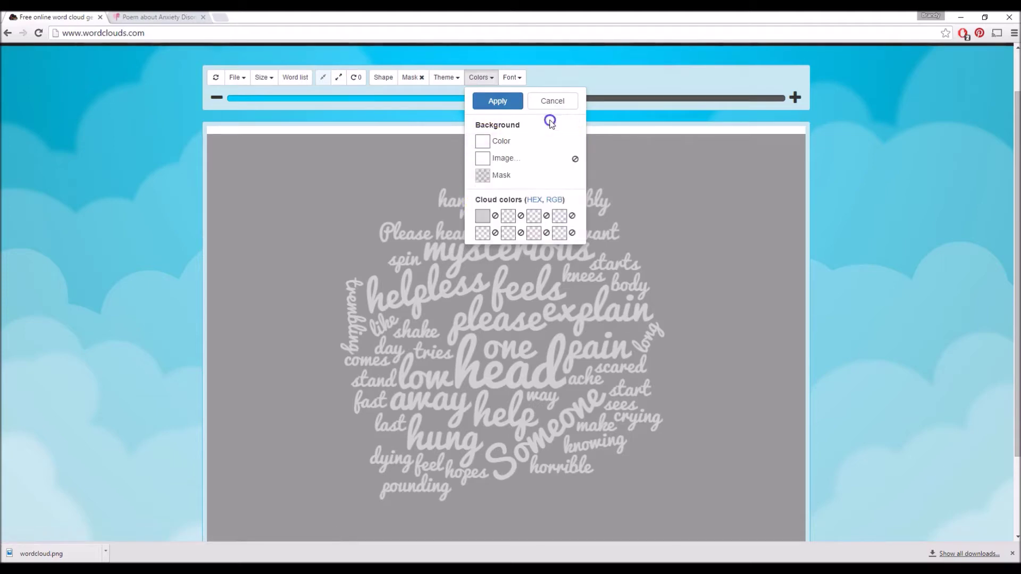
click(482, 215)
drag(477, 271, 468, 311)
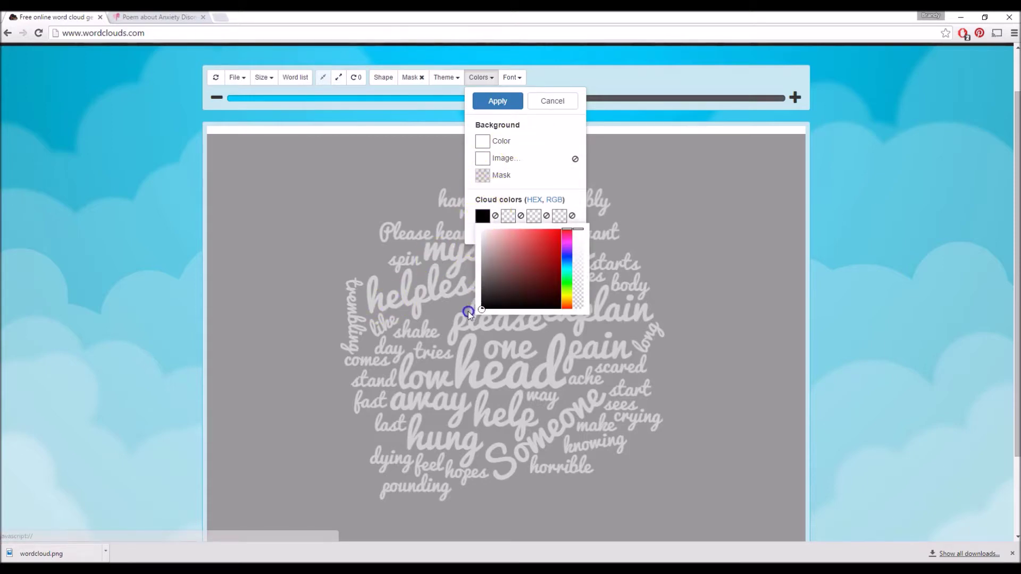
click(571, 202)
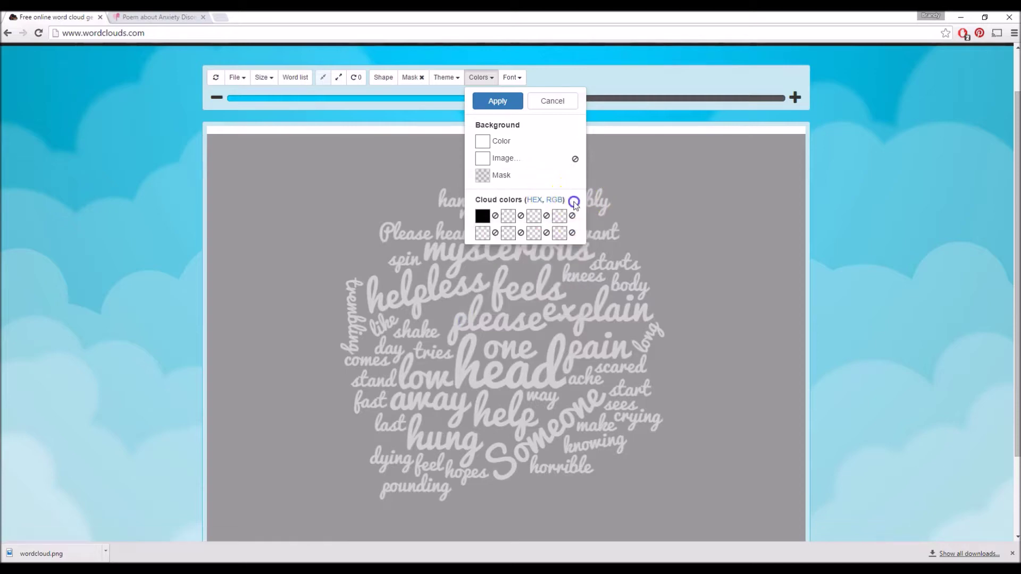
click(515, 103)
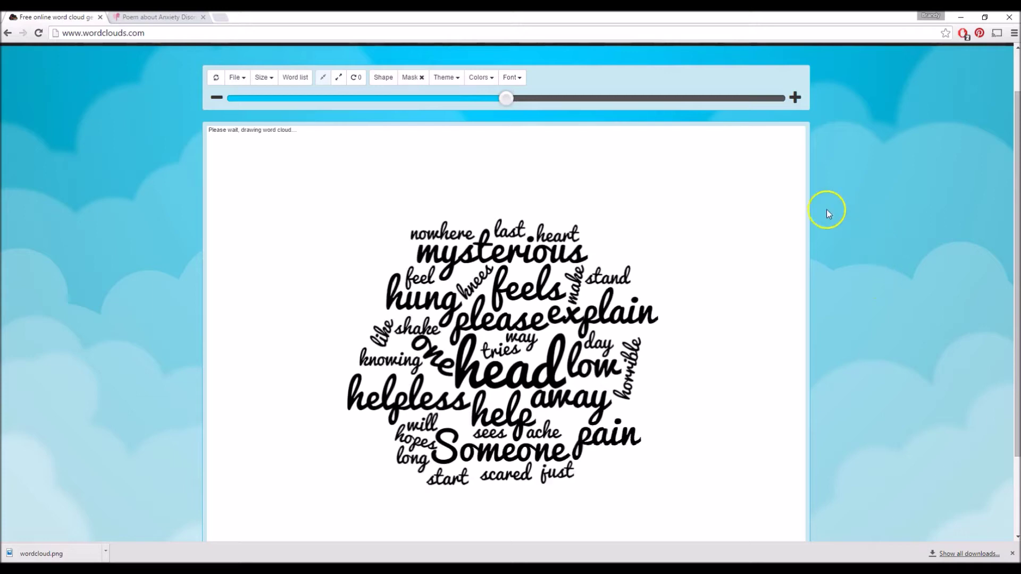
Switch the cloud's words to the Palatino serif font.
click(517, 79)
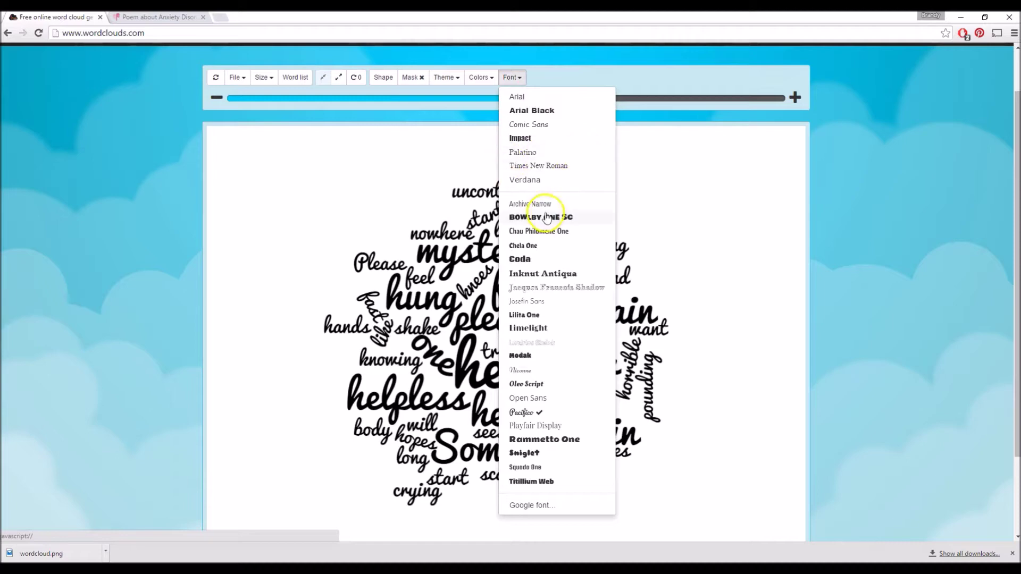
click(532, 153)
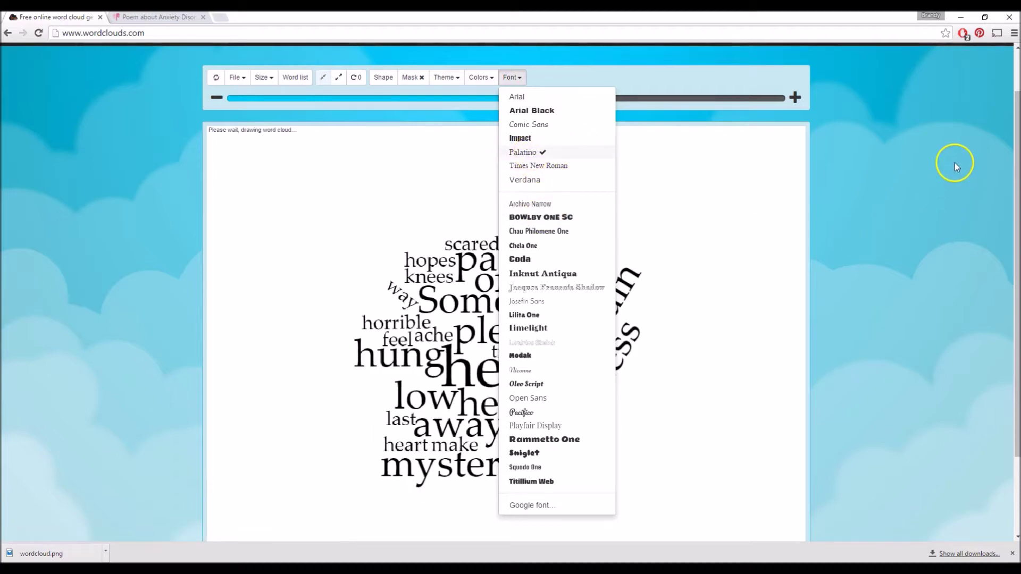
click(560, 78)
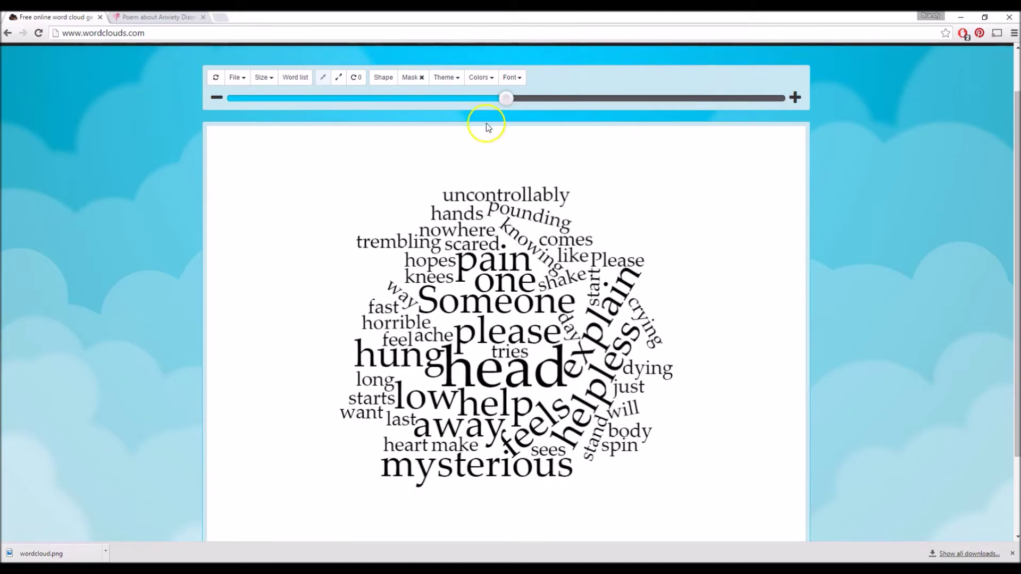
Drag the size slider right in stages to enlarge the words.
drag(526, 102, 528, 103)
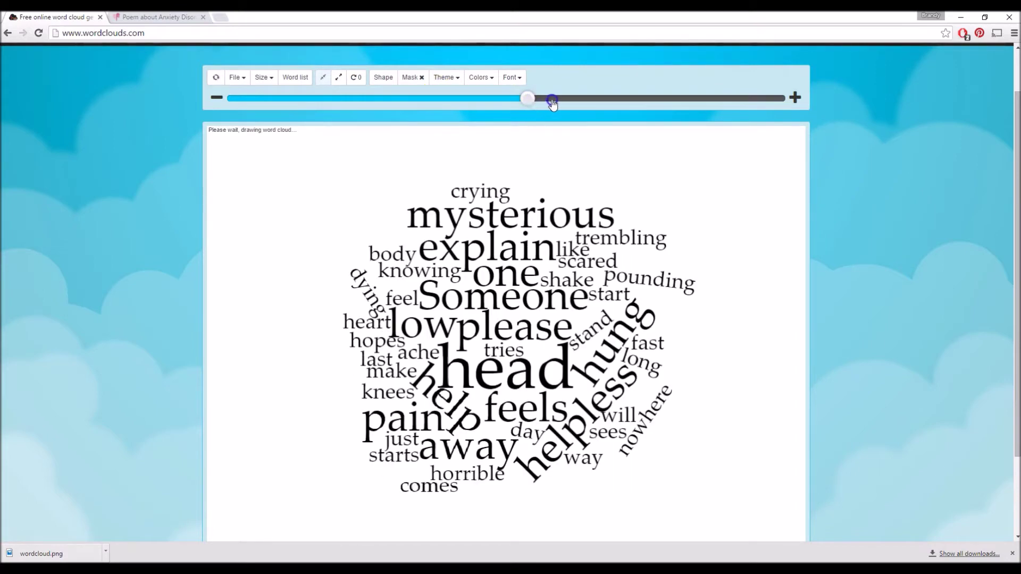
drag(549, 101, 582, 99)
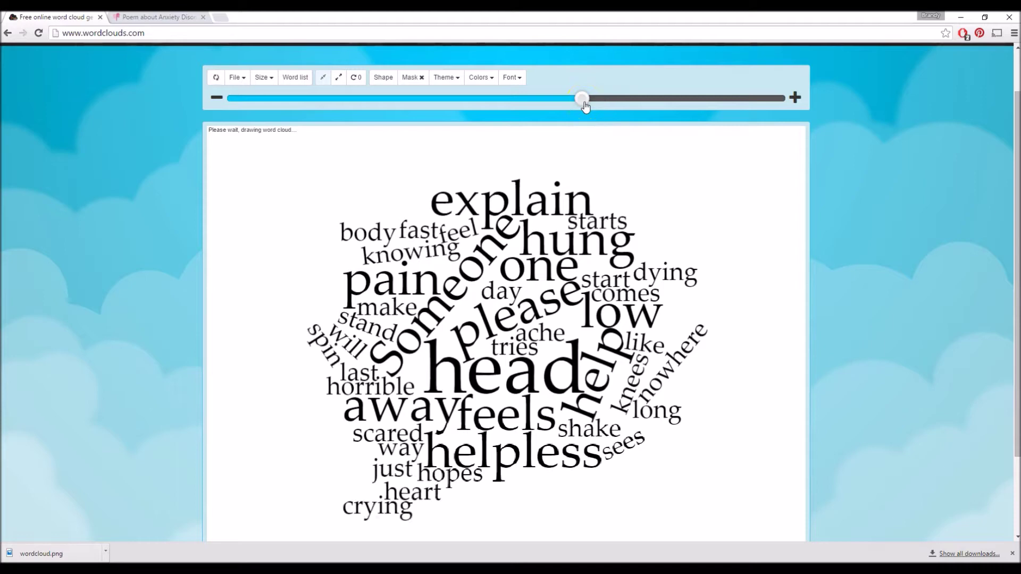
drag(584, 103, 595, 106)
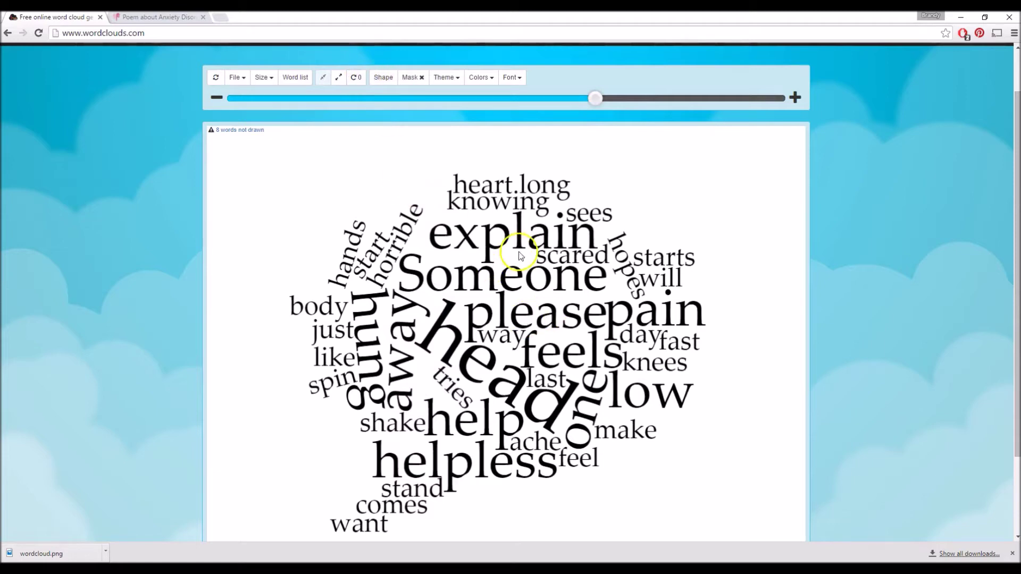
Cycle the word orientation until every word in the cloud runs horizontally.
click(358, 82)
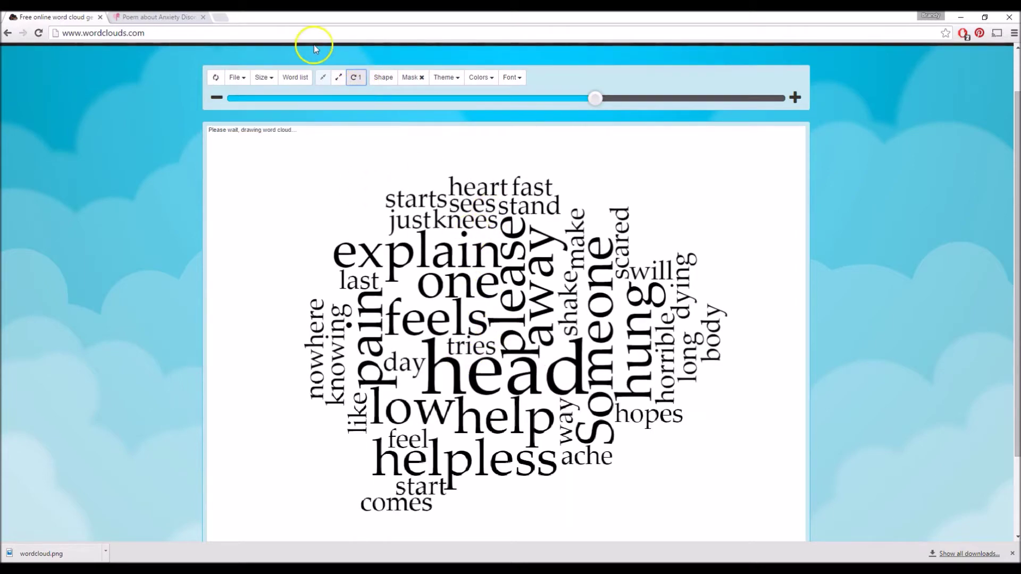
click(356, 79)
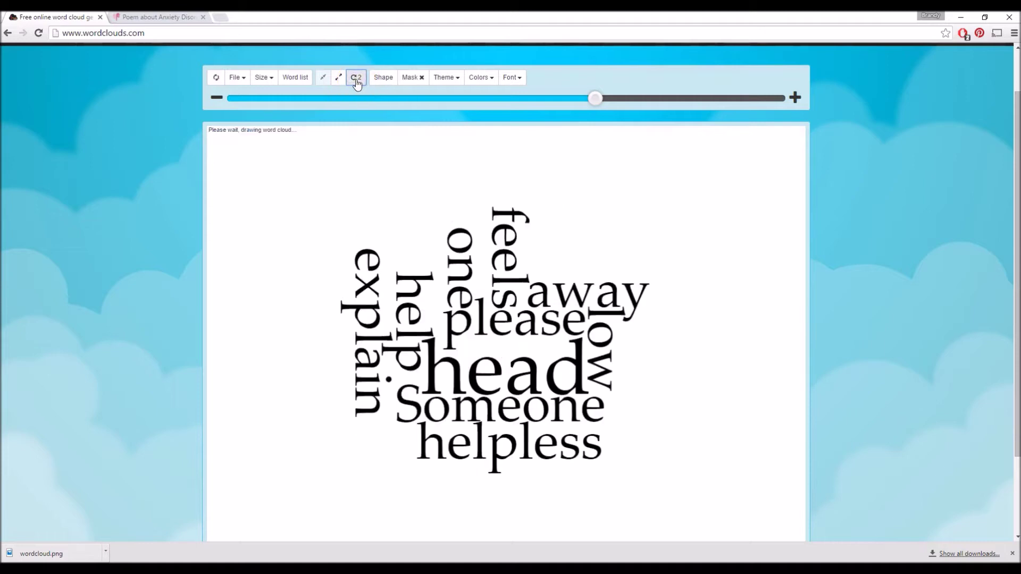
click(356, 79)
click(356, 80)
click(355, 80)
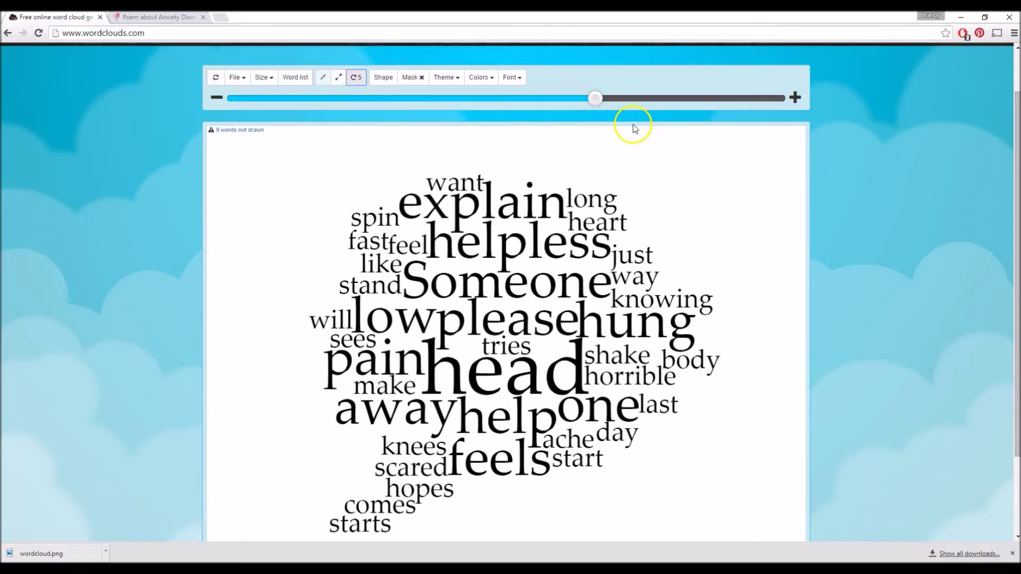
click(595, 100)
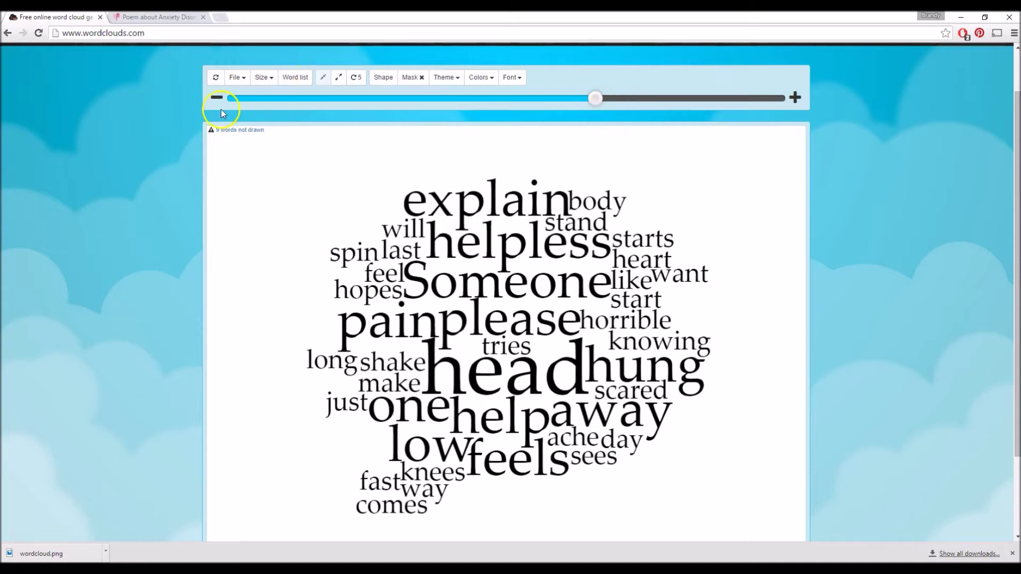
Keep the 1024x768 image size and tune the word size until only 3 words are undrawn.
click(272, 78)
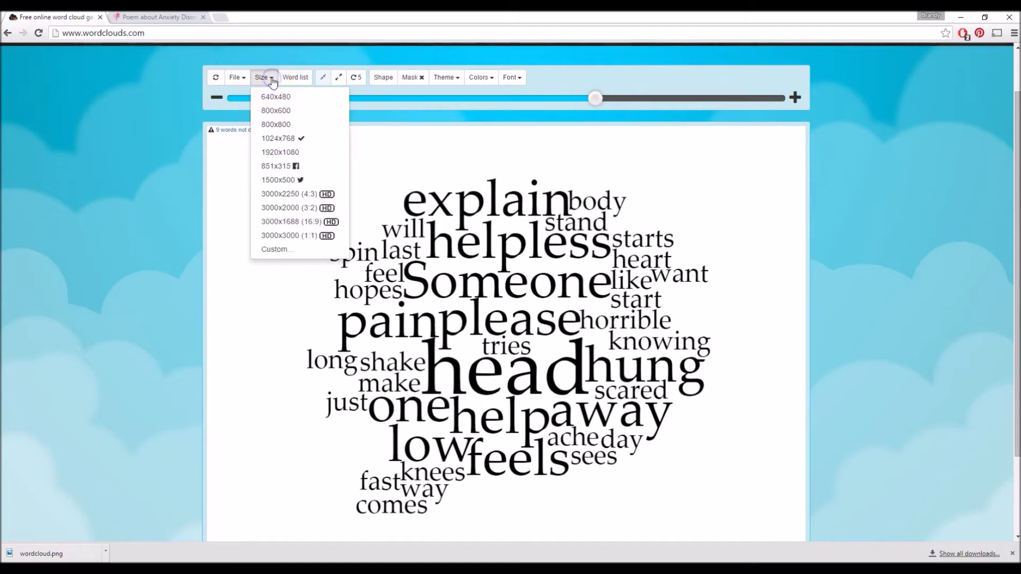
click(270, 143)
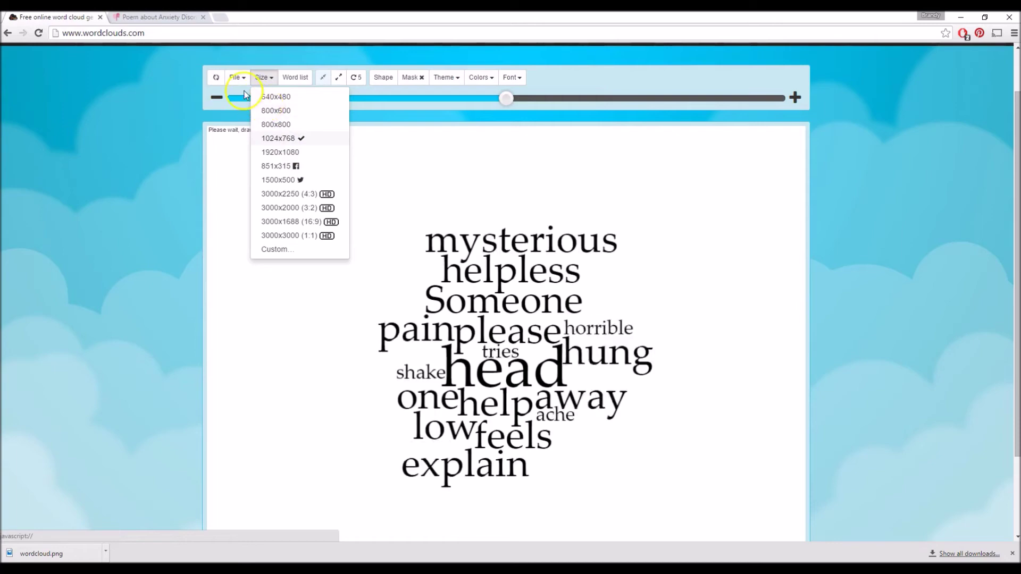
click(177, 101)
click(557, 99)
mouse_move(559, 106)
mouse_down()
mouse_move(582, 105)
mouse_move(568, 106)
mouse_up()
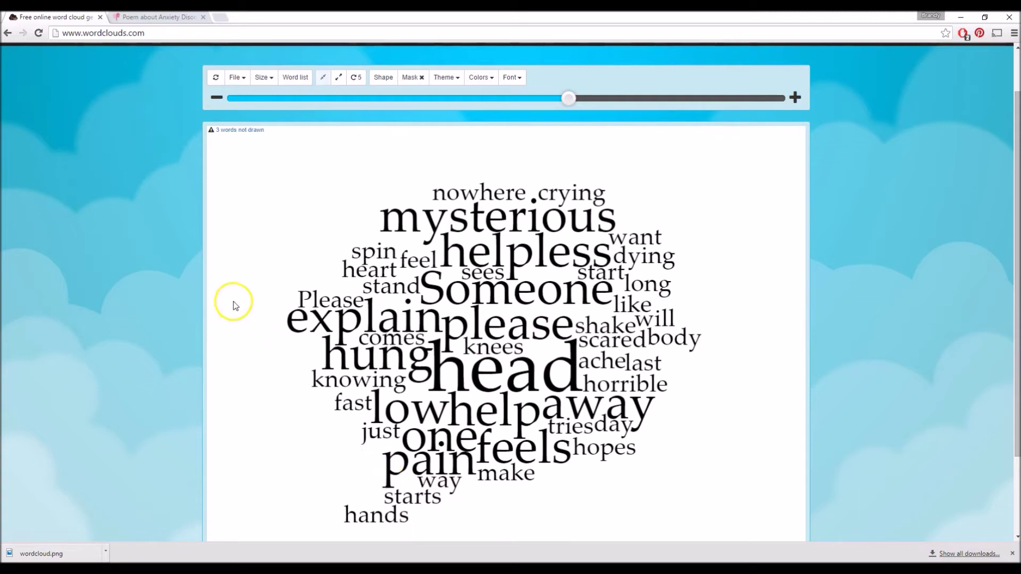
click(243, 80)
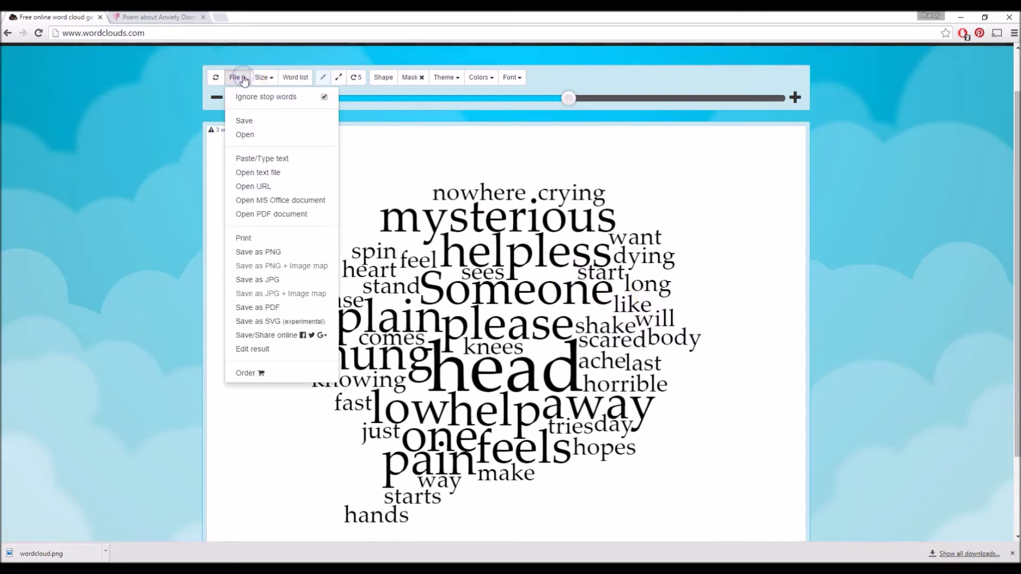
Save the cloud as a PNG and show wordcloud (1).png in its Downloads folder.
click(286, 252)
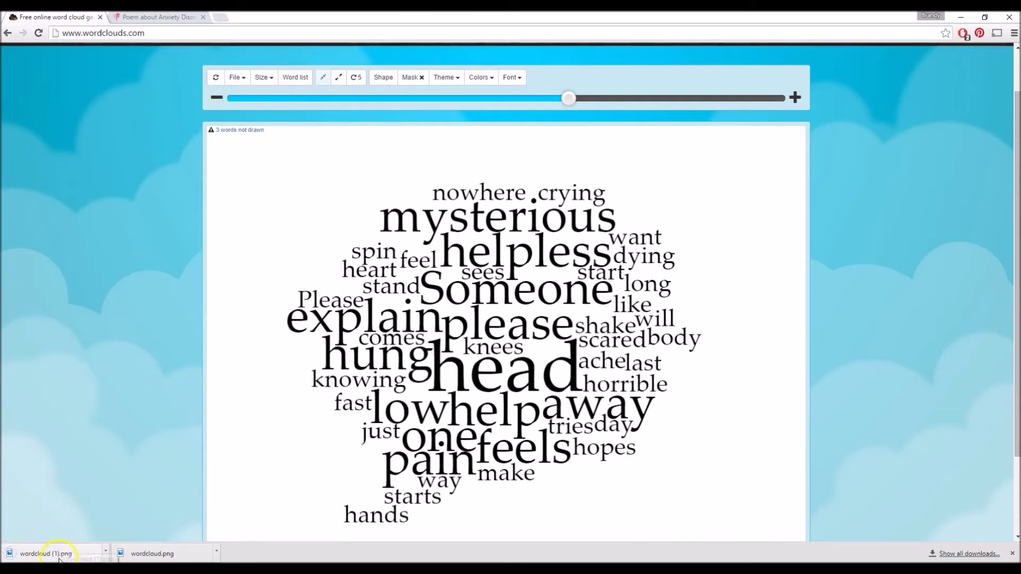
click(107, 556)
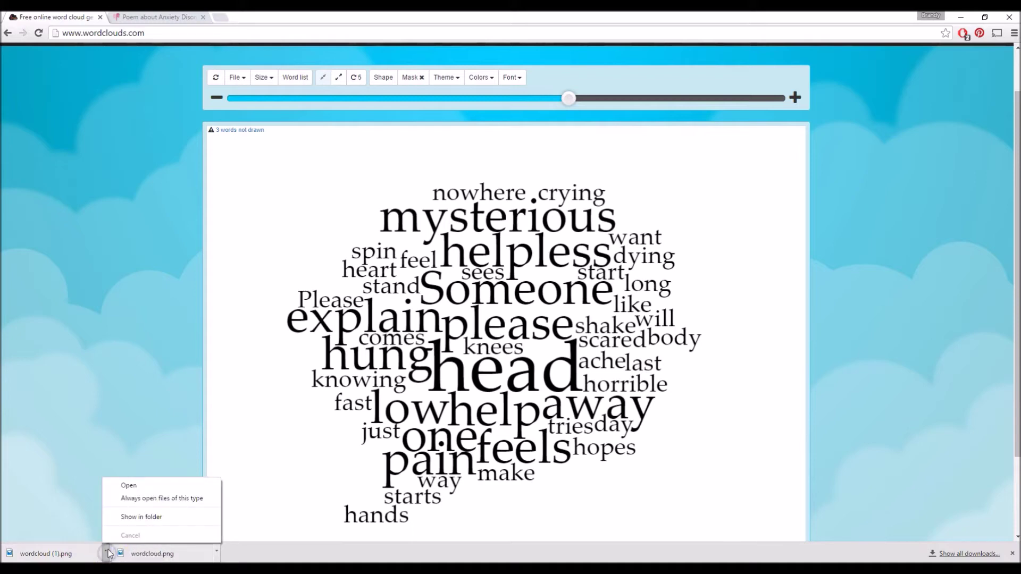
click(171, 519)
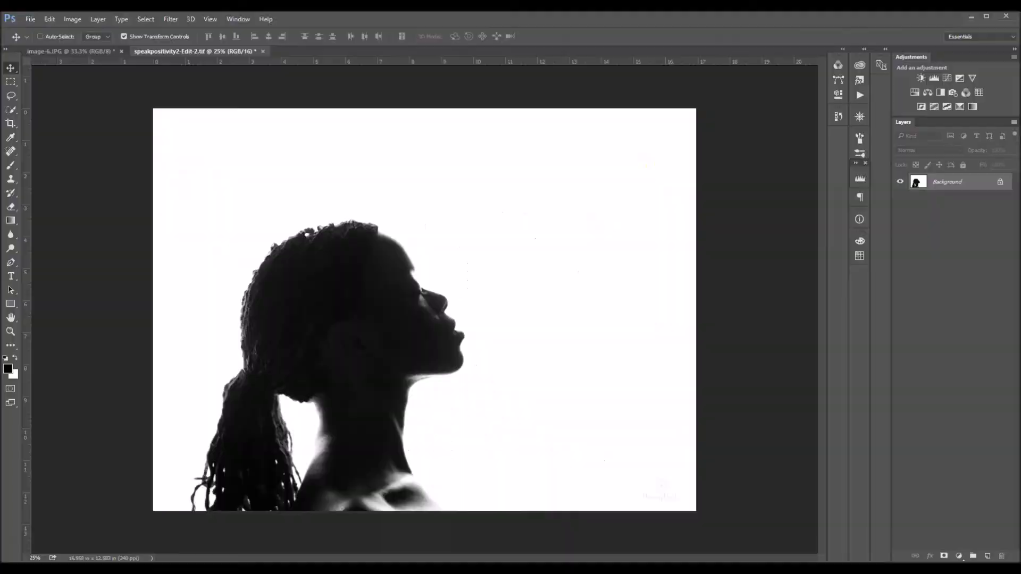
Drop wordcloud (1).png from the Downloads folder onto the silhouette photo and shift it up-right.
key(alt+Tab)
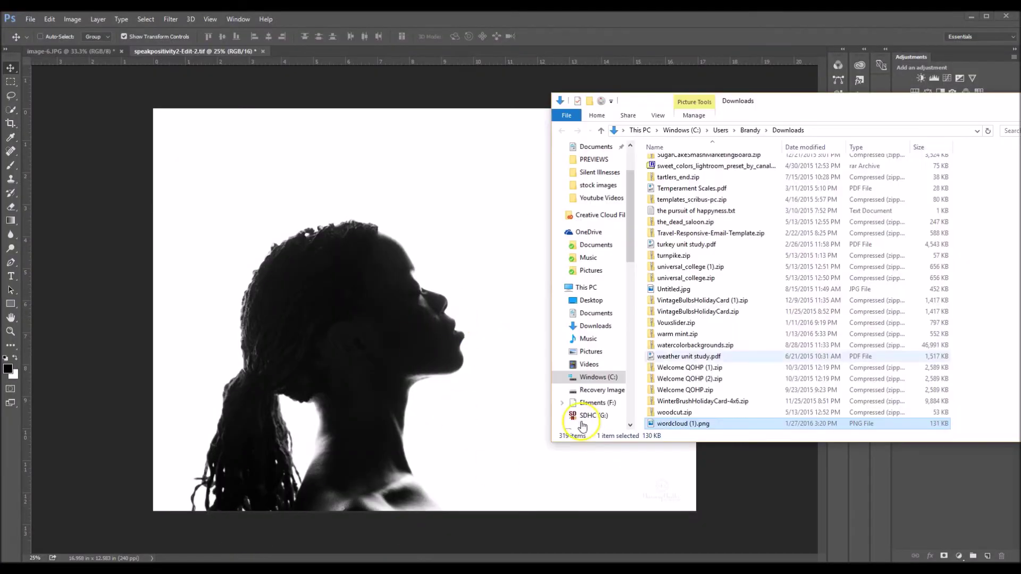
drag(767, 108, 797, 76)
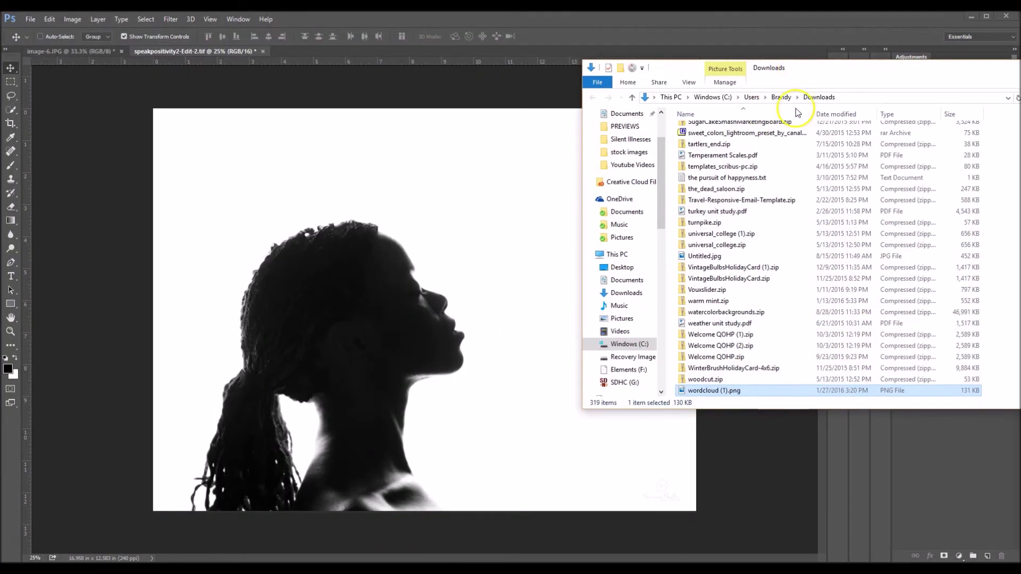
drag(680, 387, 525, 265)
drag(494, 258, 759, 490)
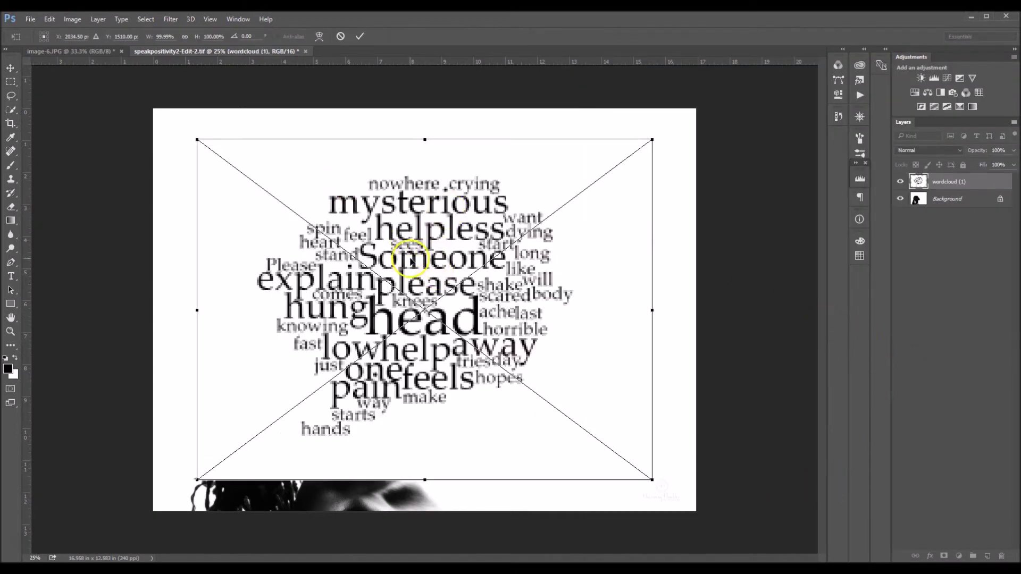
drag(291, 330, 459, 262)
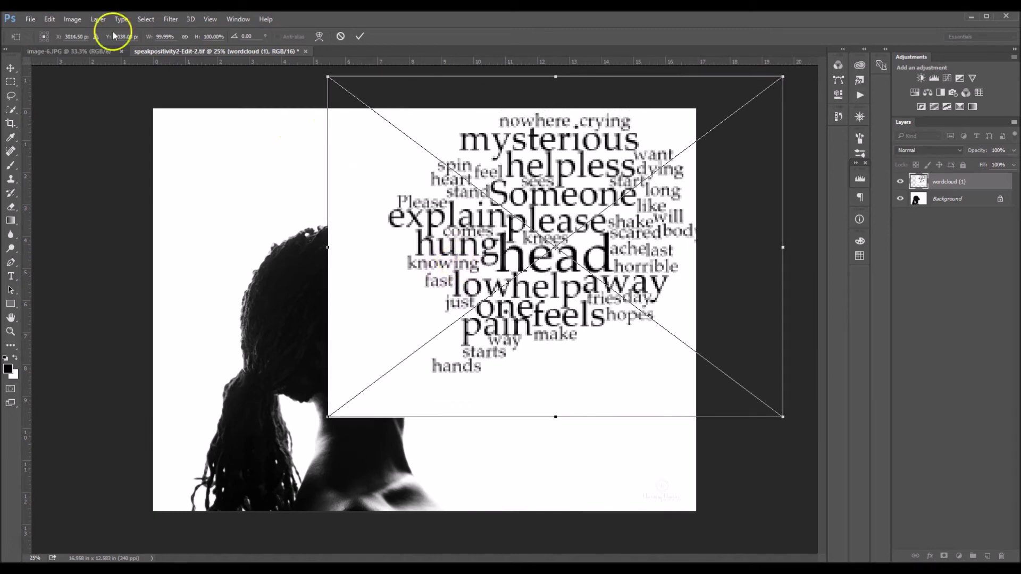
Scale the word cloud proportionally to 83.05% over the woman's face and commit it.
click(185, 38)
drag(327, 419, 396, 386)
drag(583, 337, 532, 300)
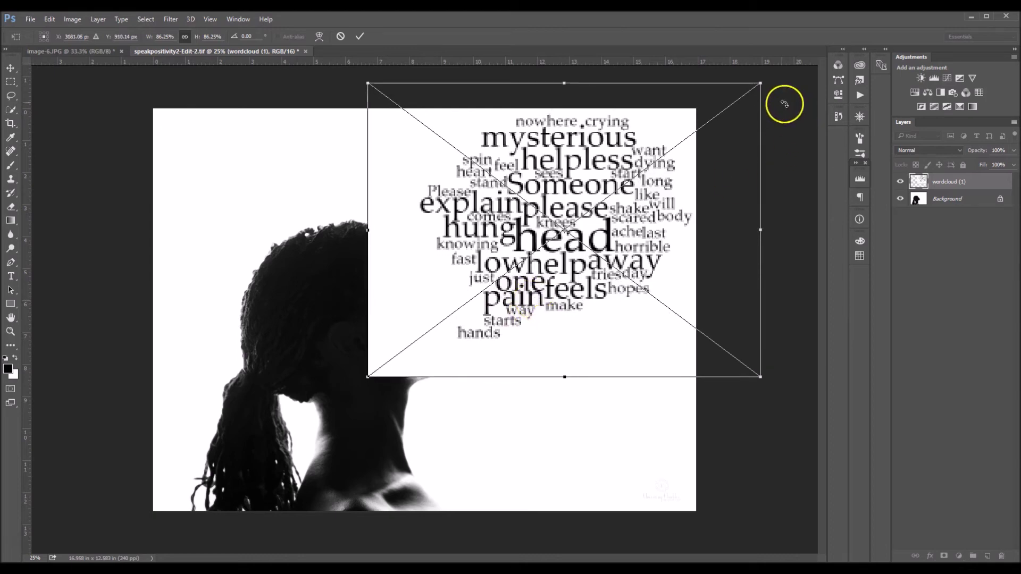
mouse_move(760, 85)
mouse_down()
mouse_move(710, 126)
mouse_move(749, 80)
mouse_up()
drag(538, 209, 515, 197)
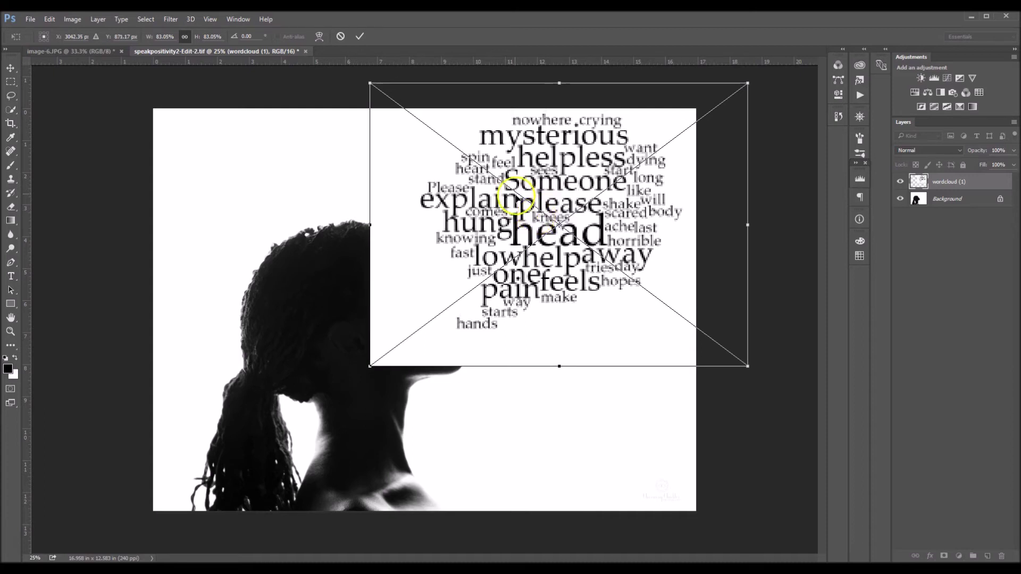
click(360, 37)
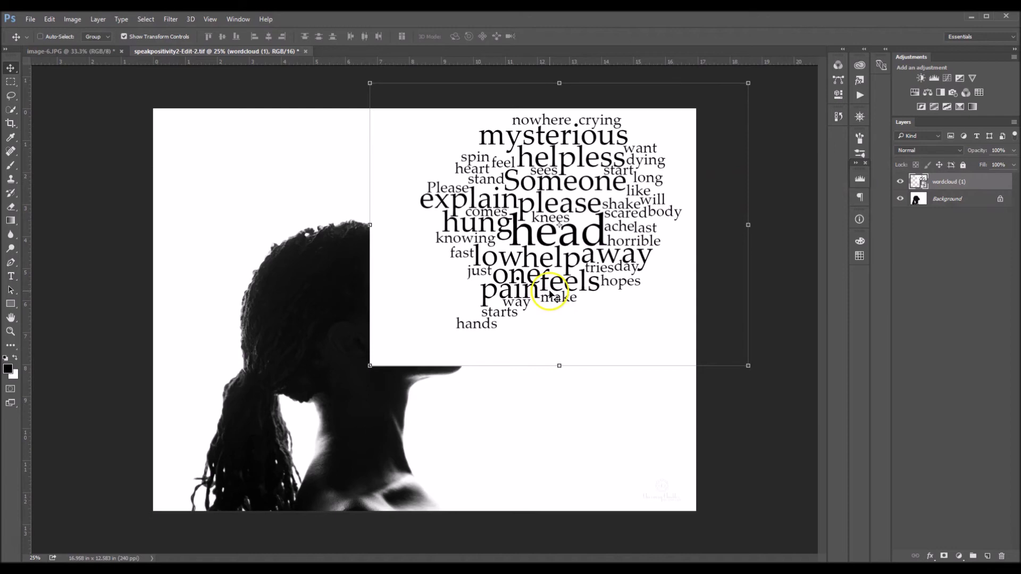
click(936, 150)
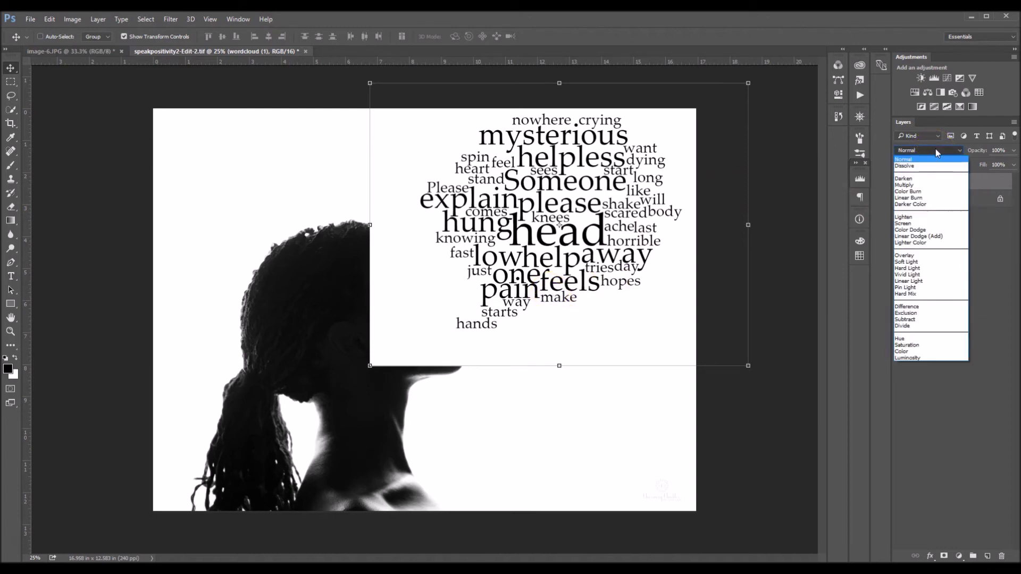
Set the word cloud layer to Multiply, then rescale it to 81.50% and nudge it down-left.
click(917, 185)
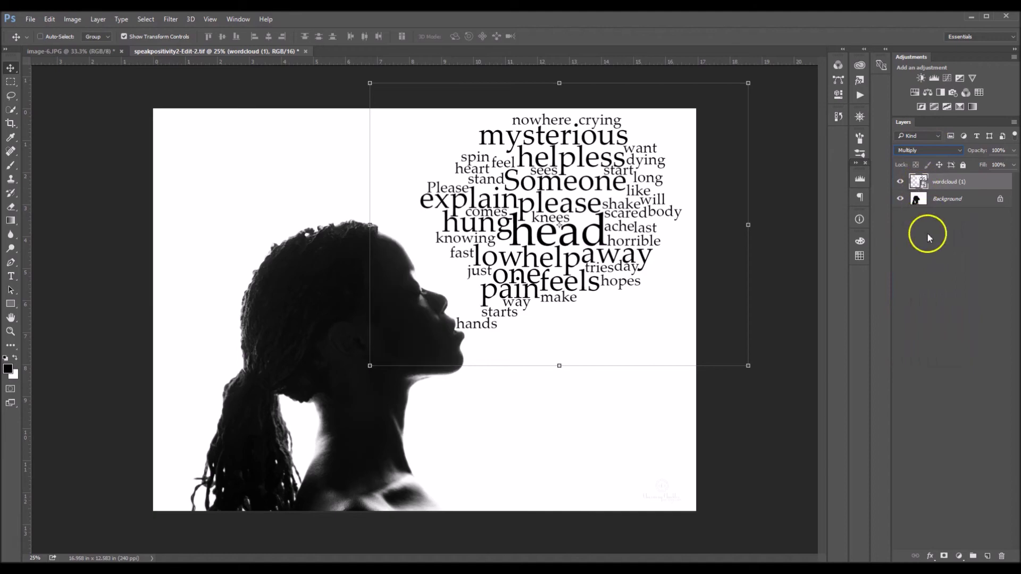
click(748, 367)
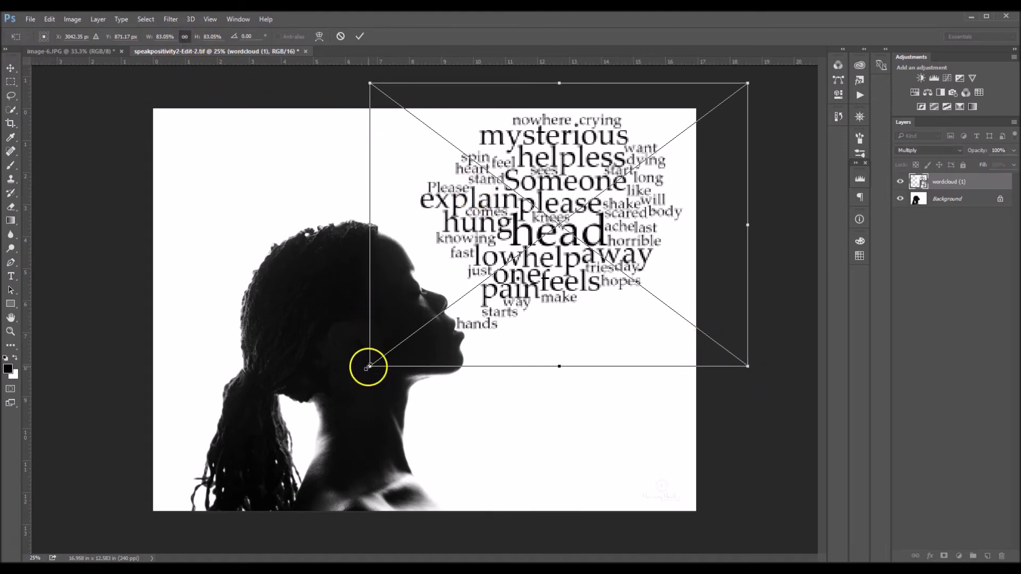
mouse_move(368, 367)
mouse_down()
mouse_move(414, 349)
mouse_move(382, 366)
mouse_up()
drag(634, 213, 631, 220)
mouse_move(747, 90)
mouse_down()
mouse_move(736, 94)
mouse_move(746, 86)
mouse_up()
drag(555, 300, 550, 291)
Commit the 81.5% scale, set the word cloud's opacity to 57%, and hide the layer.
click(360, 36)
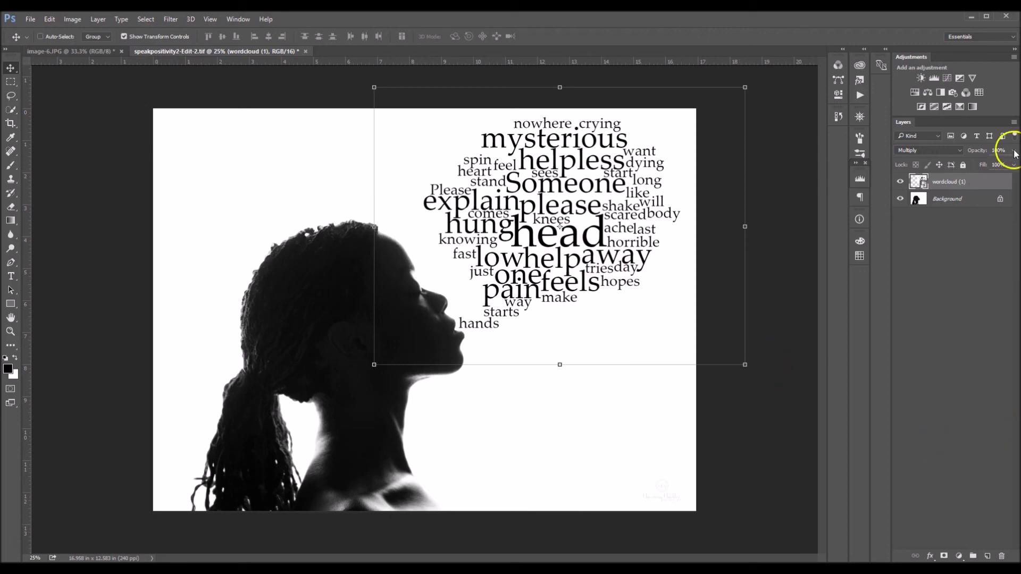
drag(987, 168, 992, 169)
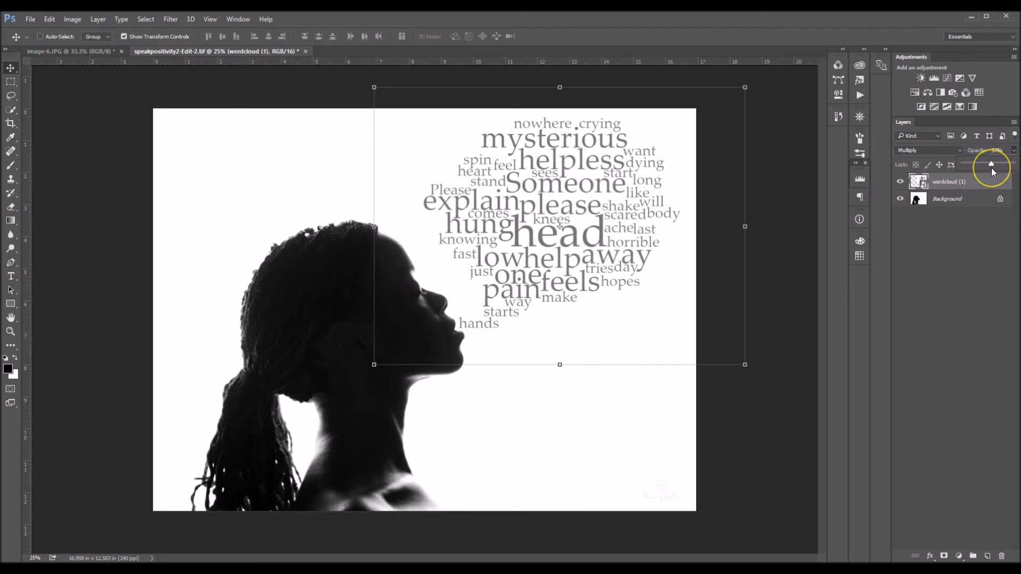
click(949, 207)
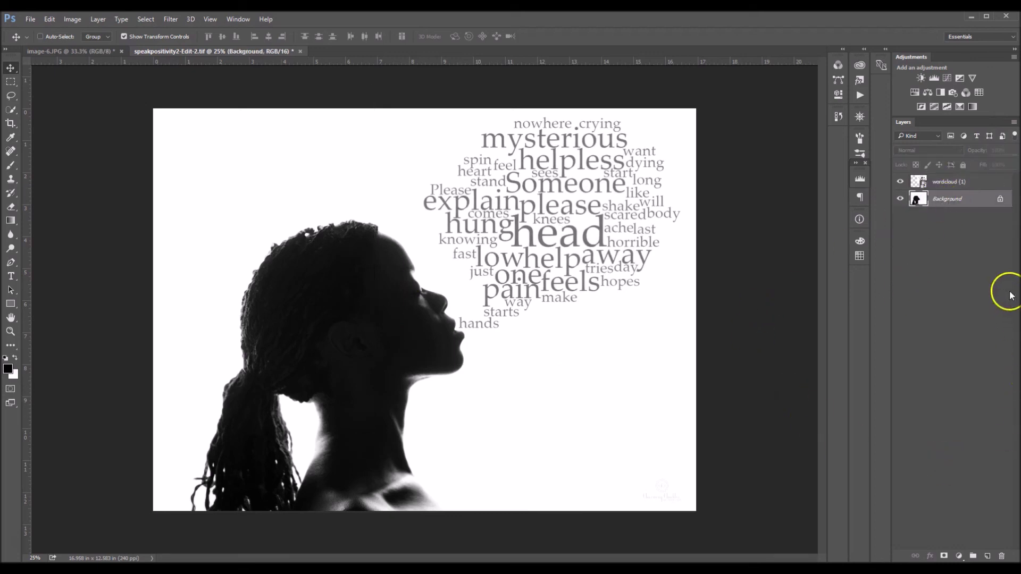
click(901, 184)
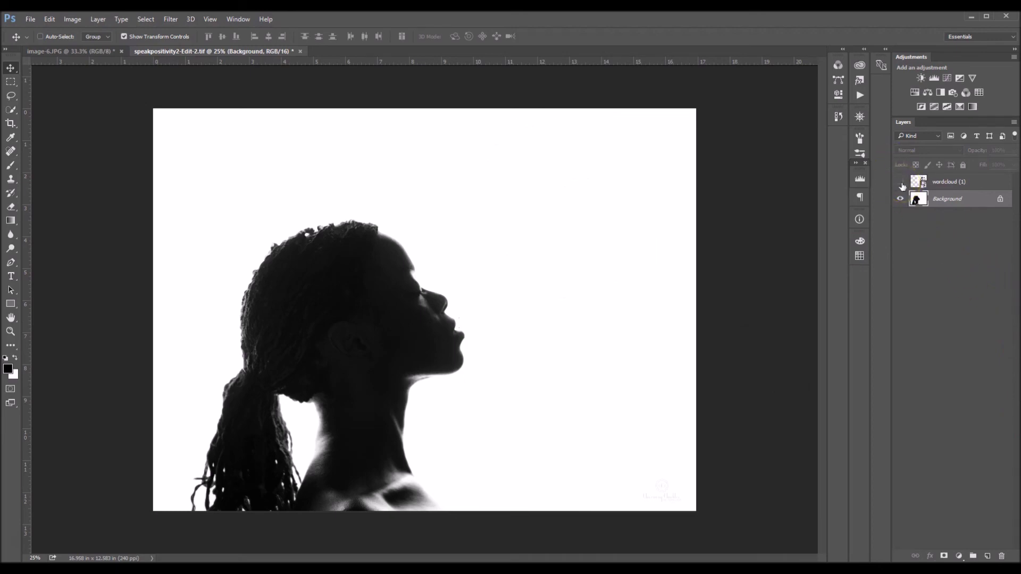
Turn the 57%-opacity wordcloud (1) layer's visibility back on.
click(901, 184)
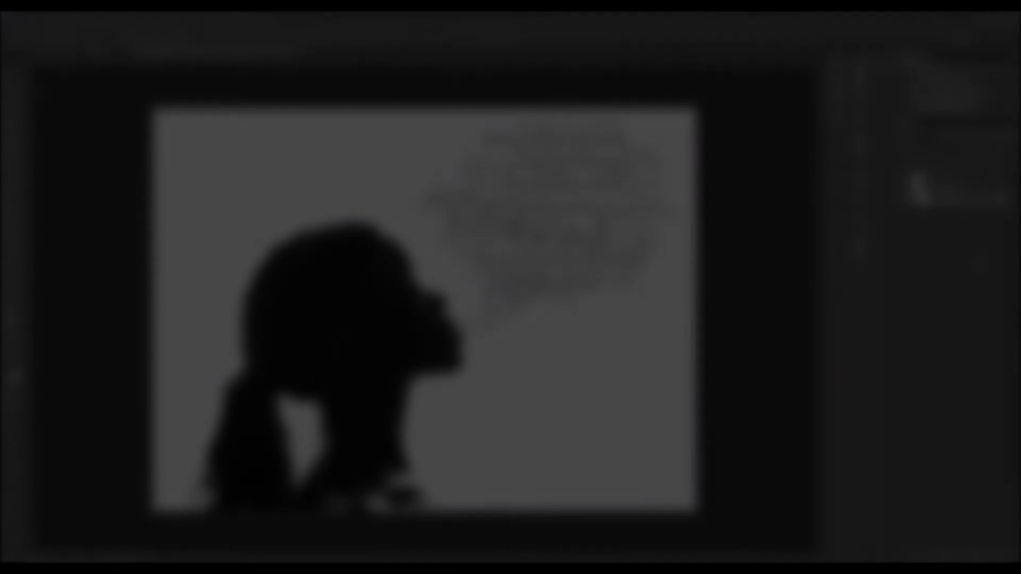